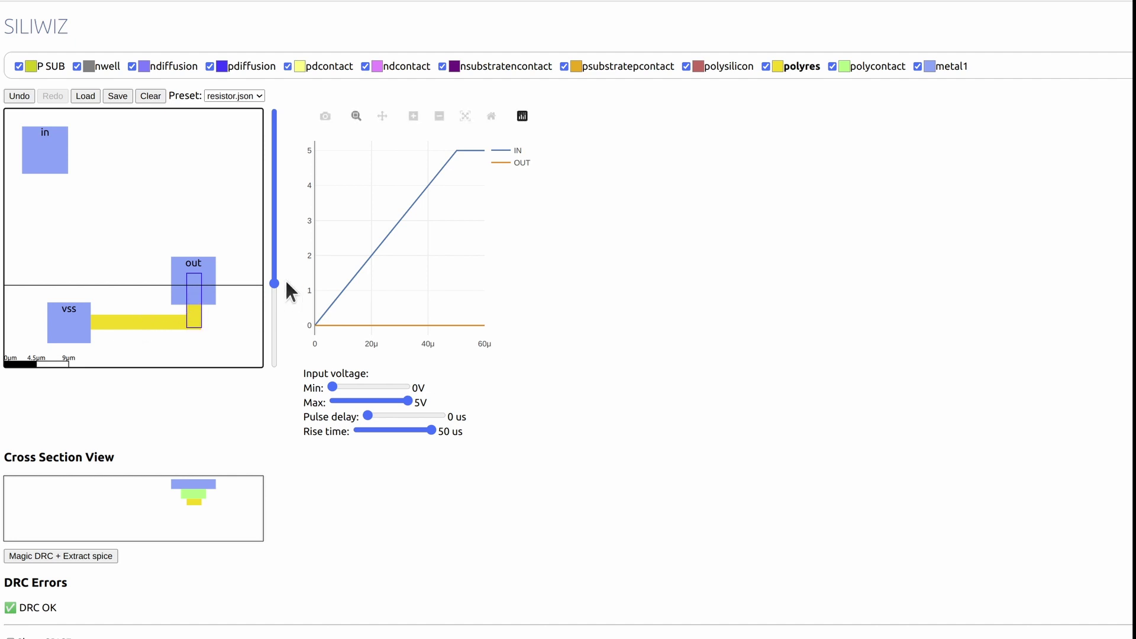
- Draw a wide polyres strip from the in pad over and down to the out pad
{"action": "mouse_move", "coordinate": [273, 282]}
{"action": "left_mouse_down"}
{"action": "mouse_move", "coordinate": [272, 315]}
{"action": "mouse_move", "coordinate": [268, 273]}
{"action": "left_mouse_up"}
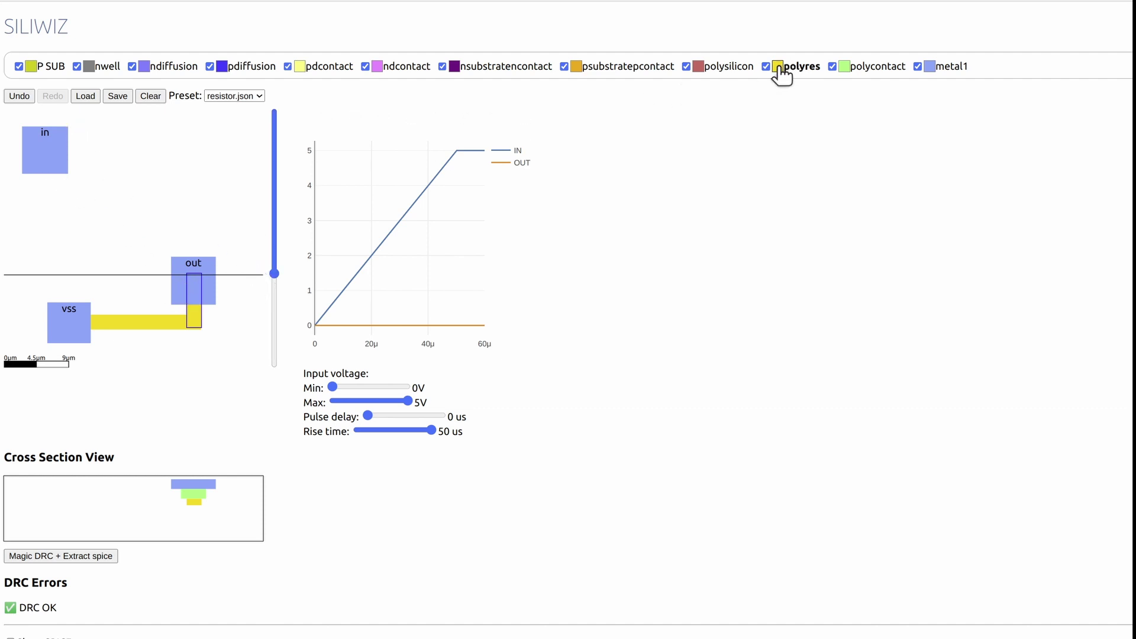
{"action": "left_click_drag", "start_coordinate": [44, 139], "coordinate": [202, 296]}
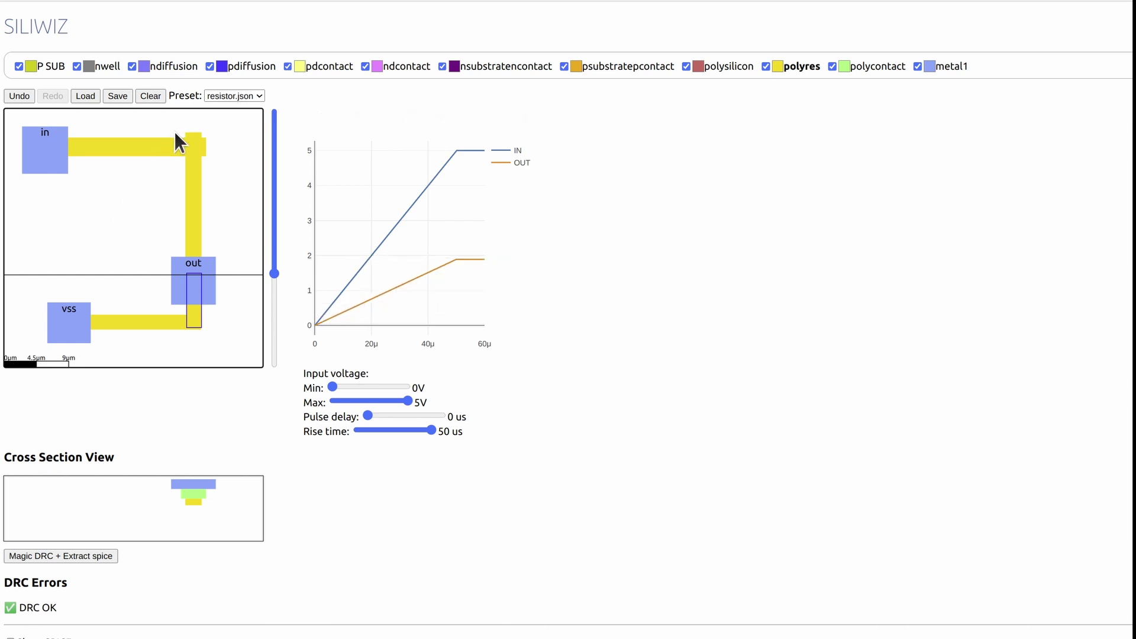
{"action": "left_click_drag", "start_coordinate": [176, 131], "coordinate": [215, 269]}
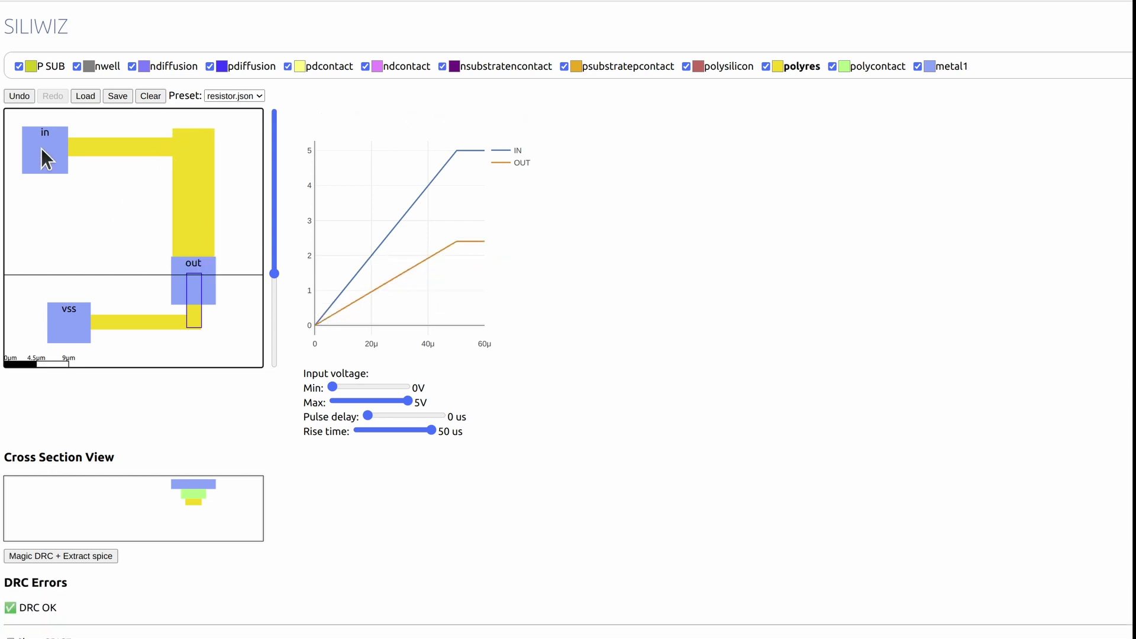
{"action": "left_click_drag", "start_coordinate": [110, 153], "coordinate": [201, 173]}
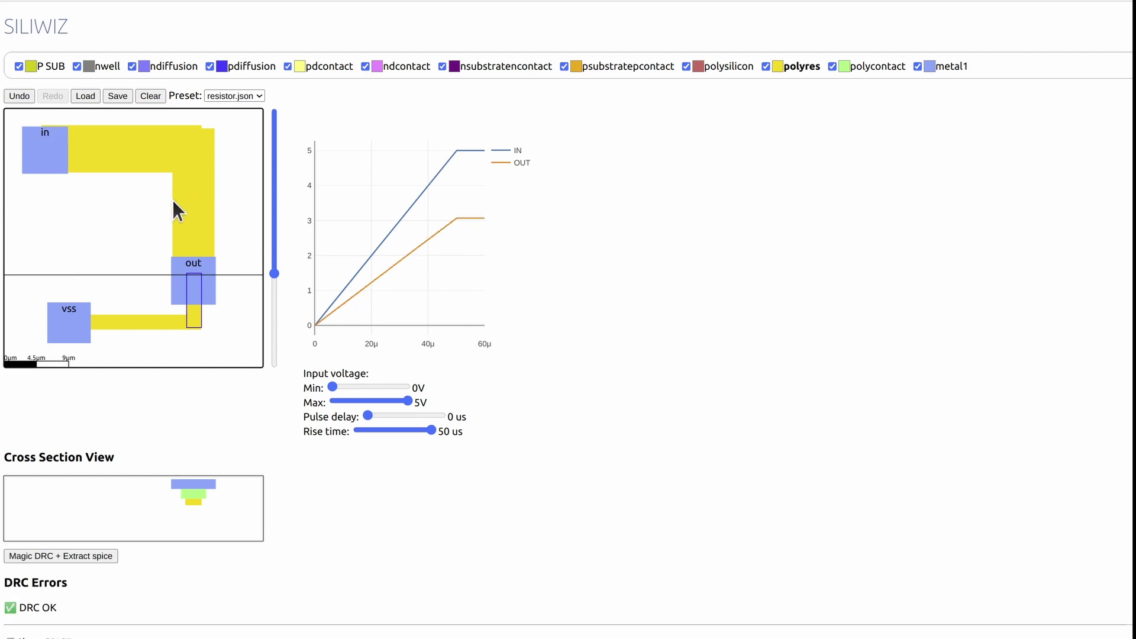
- Toggle the polyres and metal1 layer visibility, then lower the cross-section cut
{"action": "left_click", "coordinate": [766, 68]}
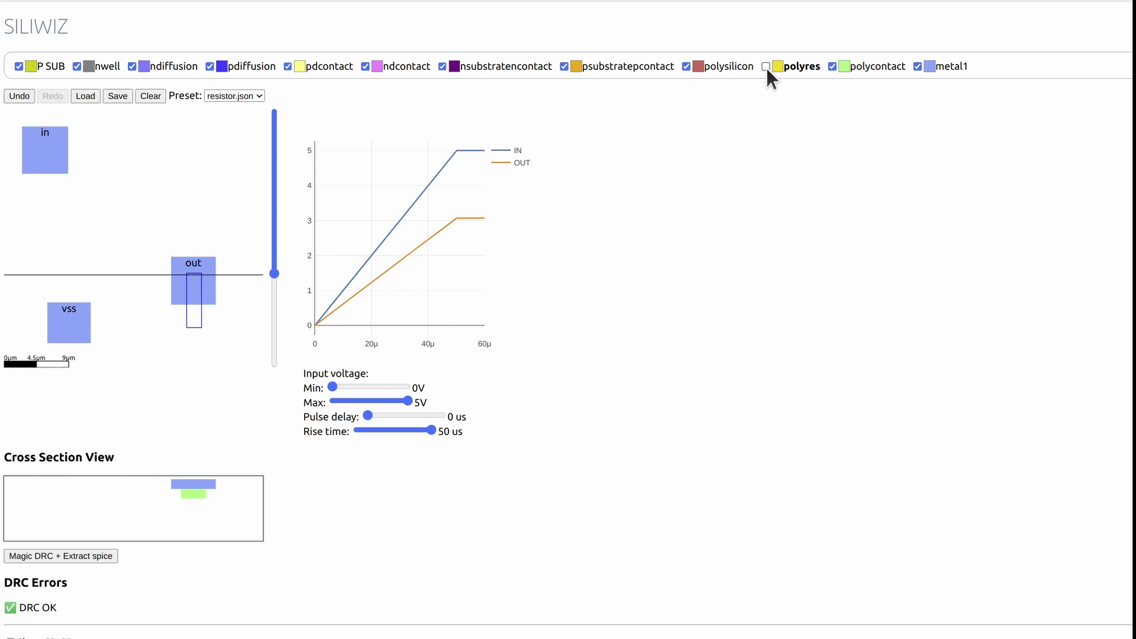
{"action": "left_click", "coordinate": [766, 68]}
{"action": "left_click", "coordinate": [766, 68]}
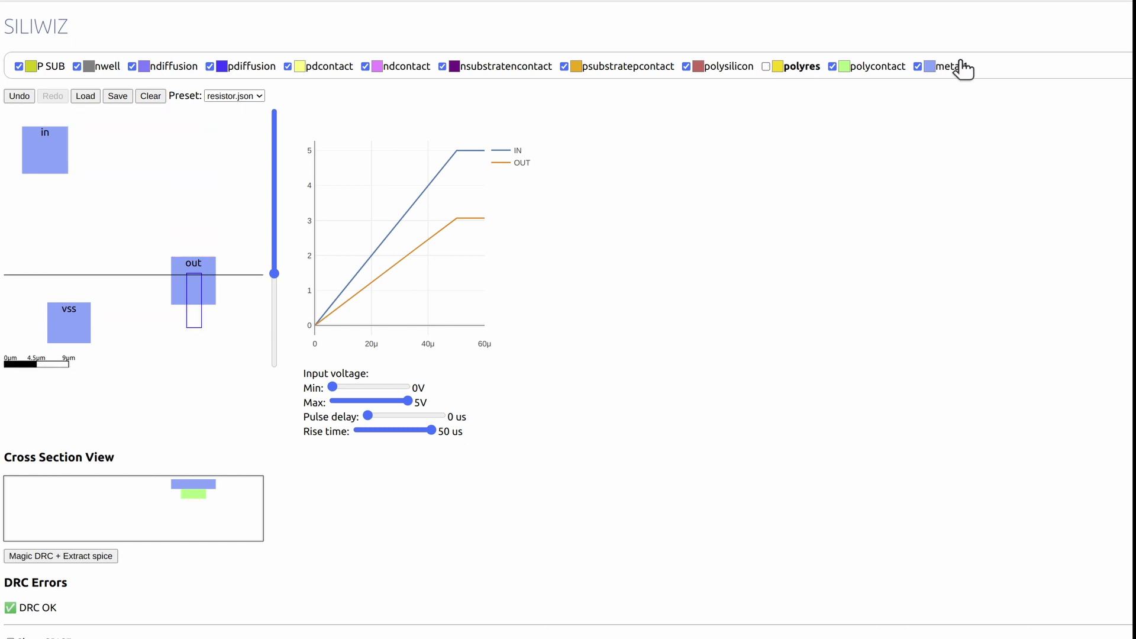
{"action": "left_click", "coordinate": [917, 67]}
{"action": "left_click", "coordinate": [916, 67]}
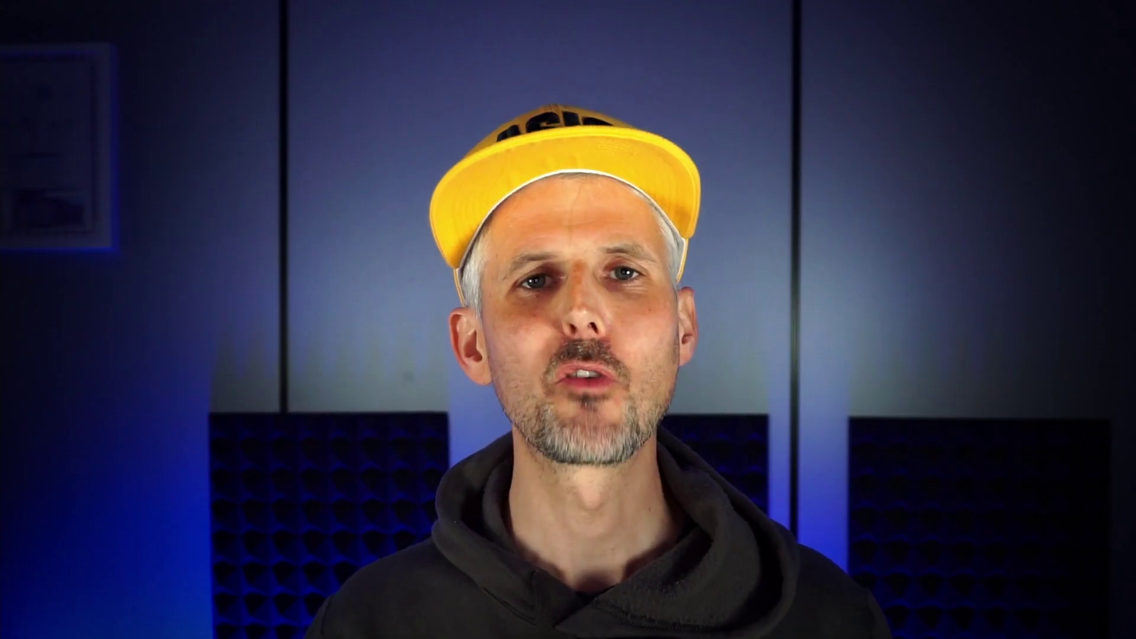
{"action": "left_click_drag", "start_coordinate": [310, 217], "coordinate": [310, 225]}
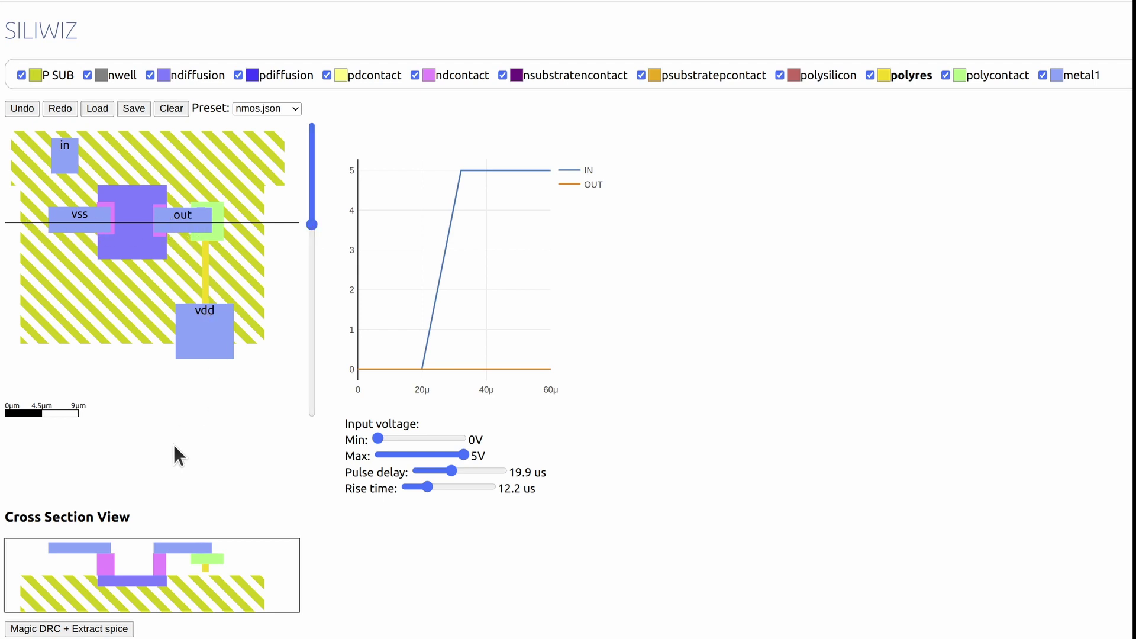
- Inspect the polyres strip in the cross-section and move the cut lower
{"action": "left_click", "coordinate": [204, 269]}
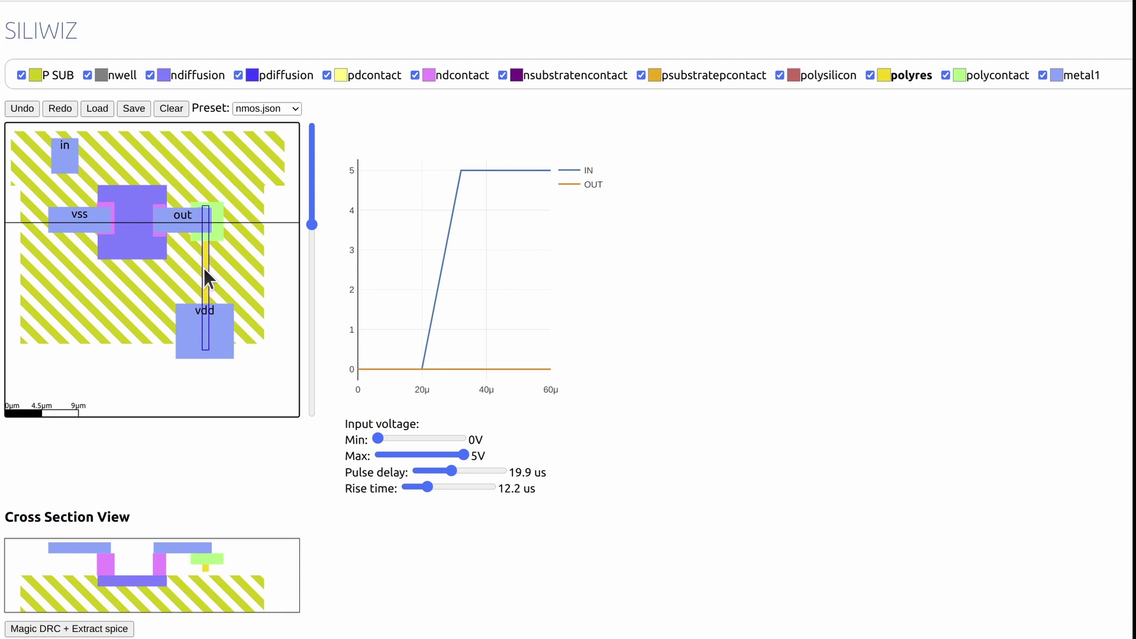
{"action": "left_click", "coordinate": [205, 573]}
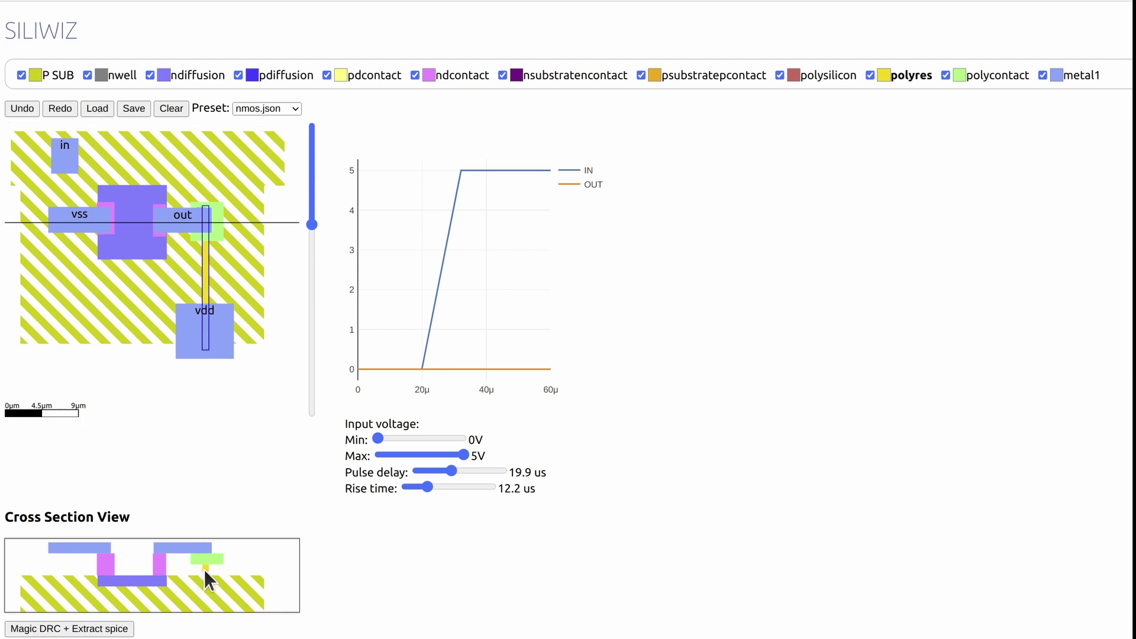
{"action": "mouse_move", "coordinate": [310, 220]}
{"action": "left_mouse_down"}
{"action": "mouse_move", "coordinate": [313, 324]}
{"action": "mouse_move", "coordinate": [315, 223]}
{"action": "left_mouse_up"}
- Draw a vertical polysilicon gate across the diffusion between the vss and out contacts
{"action": "left_click", "coordinate": [152, 224]}
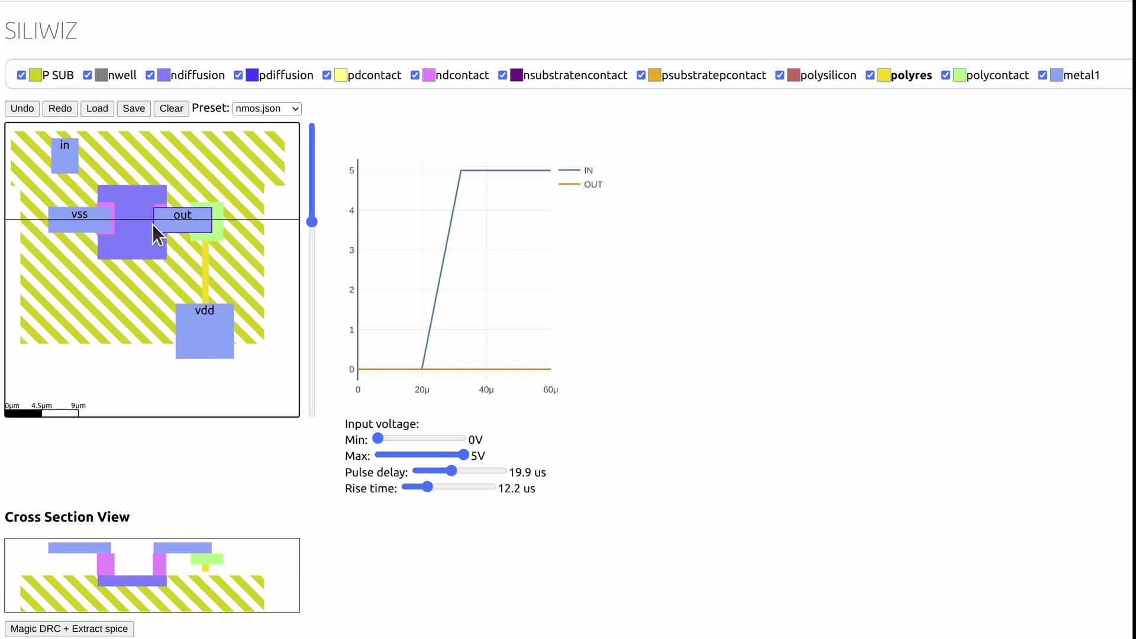
{"action": "left_click", "coordinate": [95, 223]}
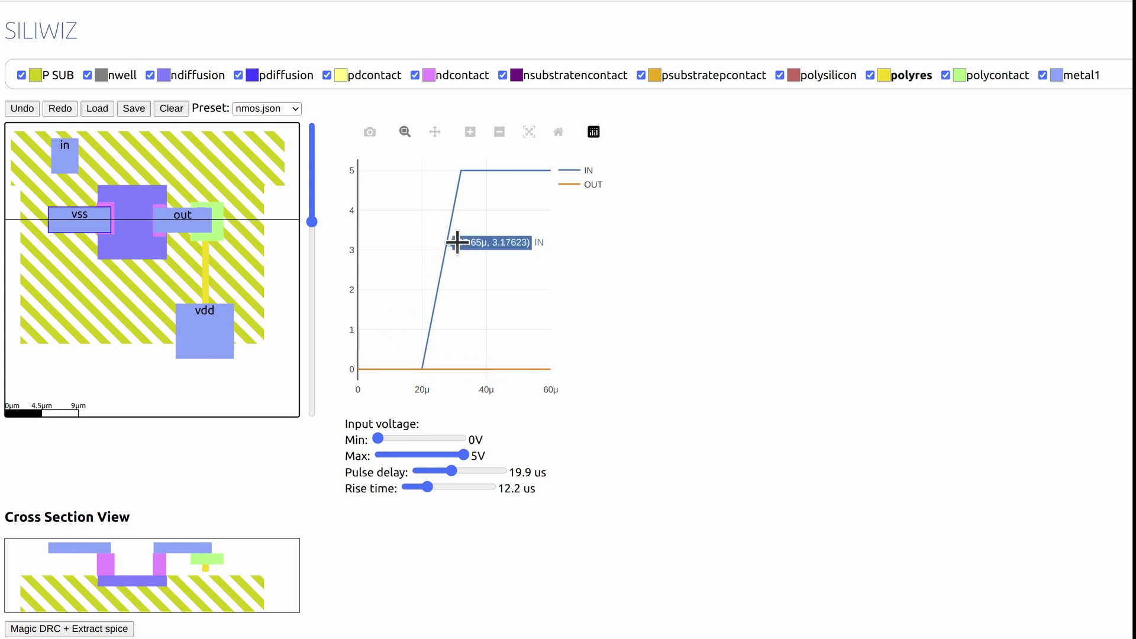
{"action": "left_click", "coordinate": [796, 76]}
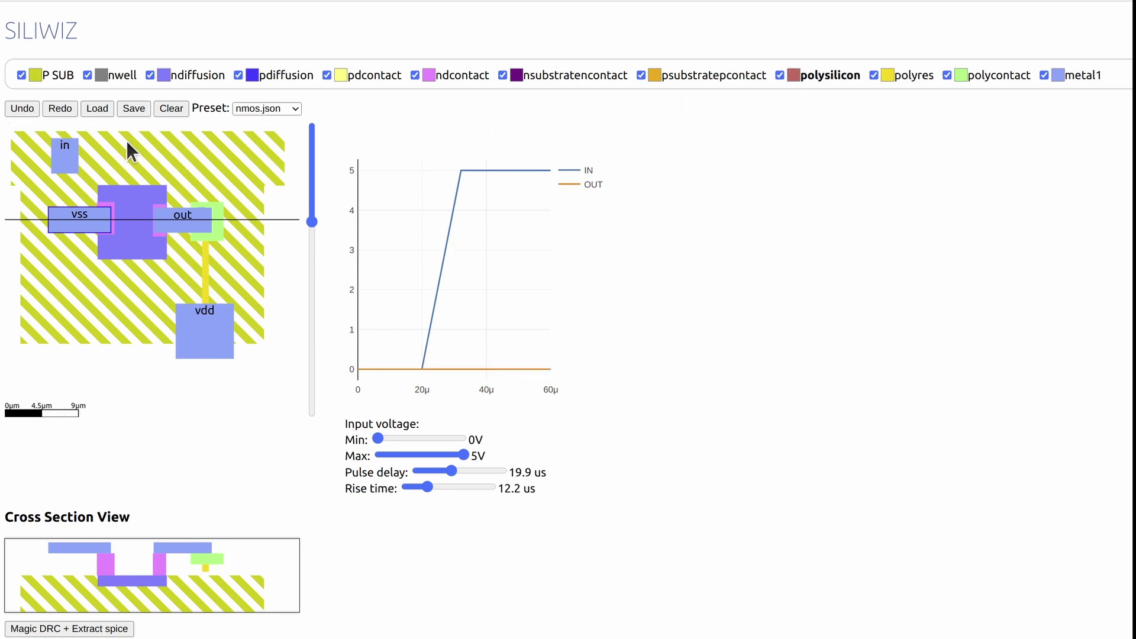
{"action": "left_click_drag", "start_coordinate": [127, 141], "coordinate": [141, 288]}
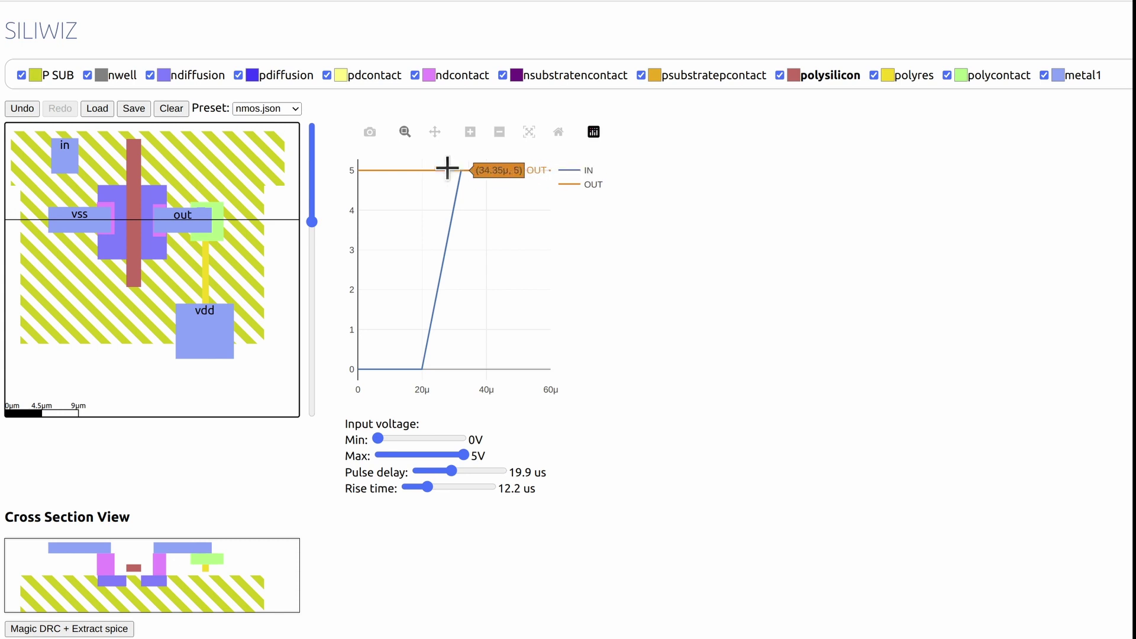
- Draw a polysilicon bar joining the in pad to the gate, and widen the gate
{"action": "left_click", "coordinate": [964, 74]}
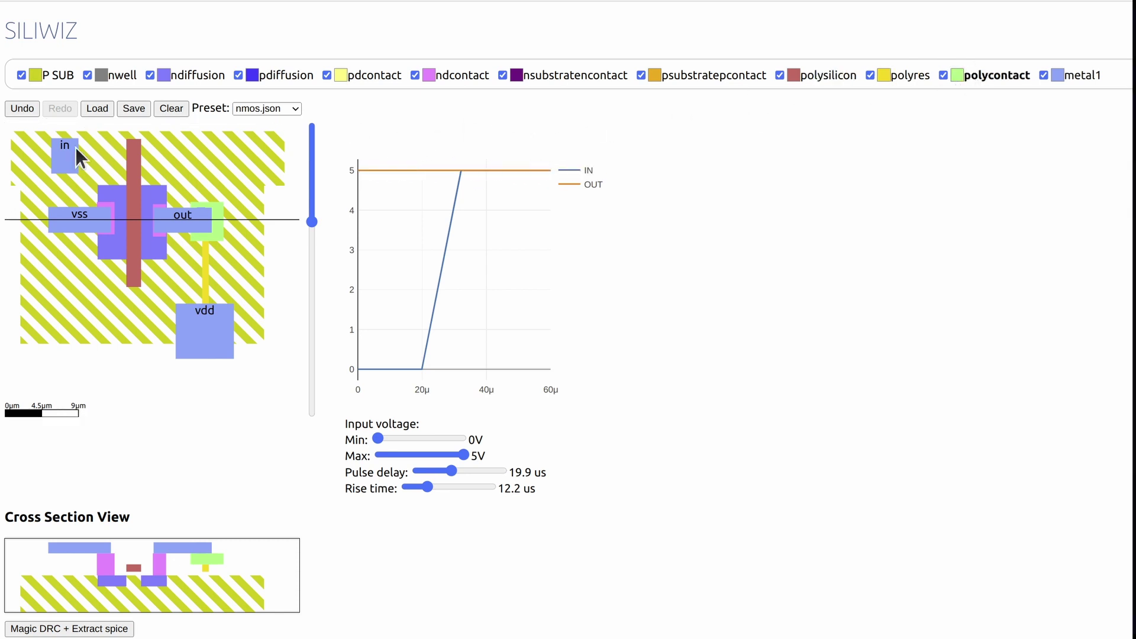
{"action": "left_click", "coordinate": [61, 155]}
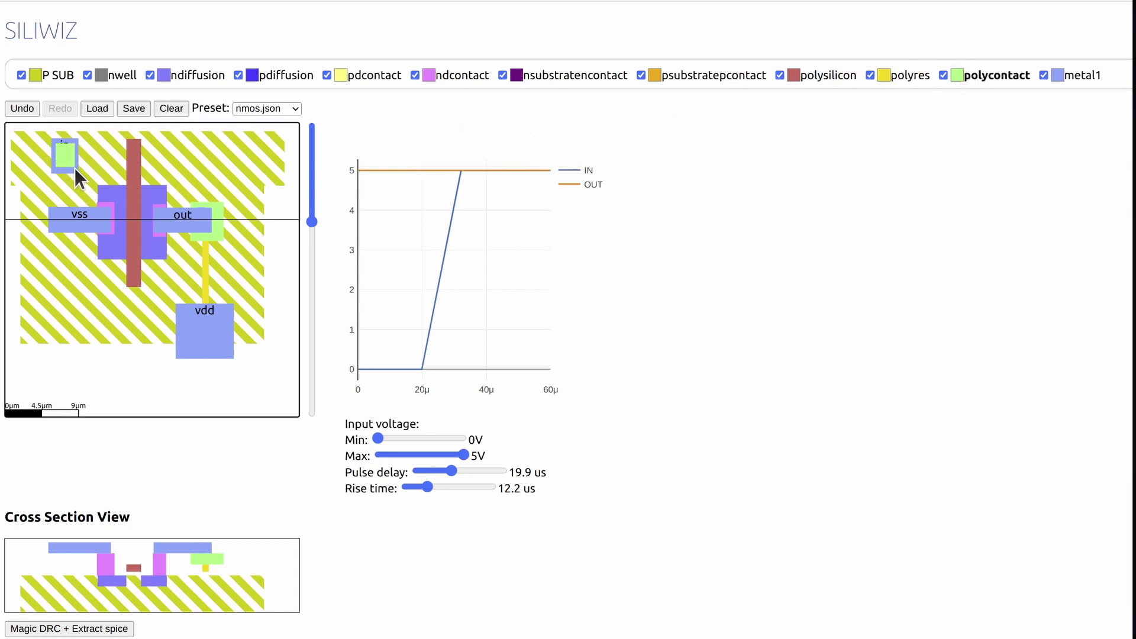
{"action": "left_click", "coordinate": [807, 77]}
{"action": "left_click_drag", "start_coordinate": [51, 142], "coordinate": [166, 168]}
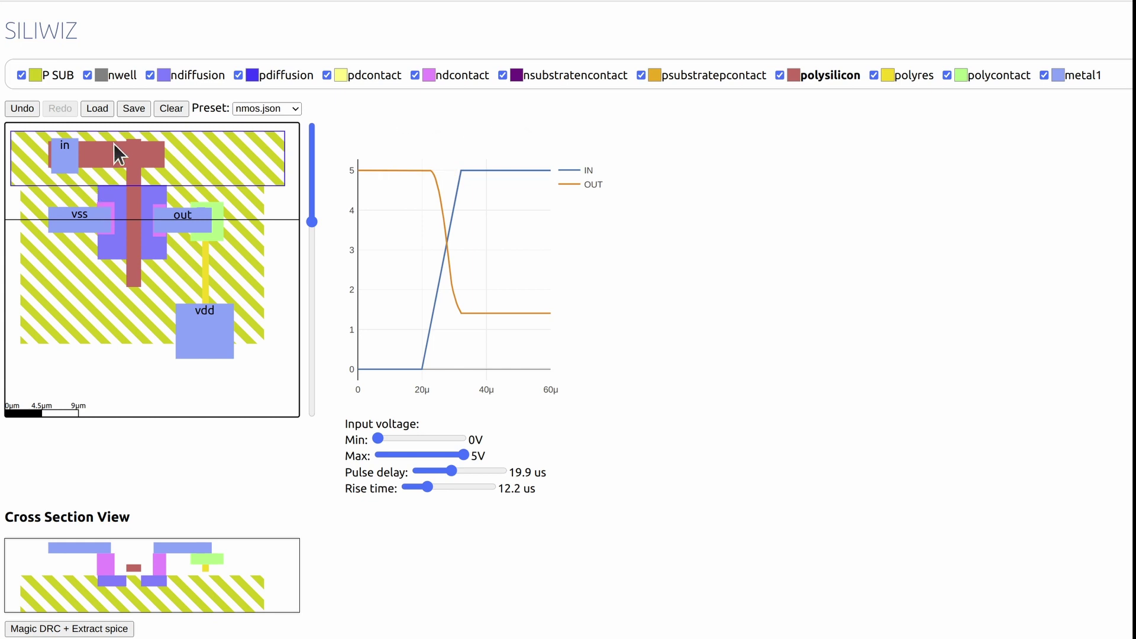
{"action": "left_click_drag", "start_coordinate": [142, 278], "coordinate": [150, 288]}
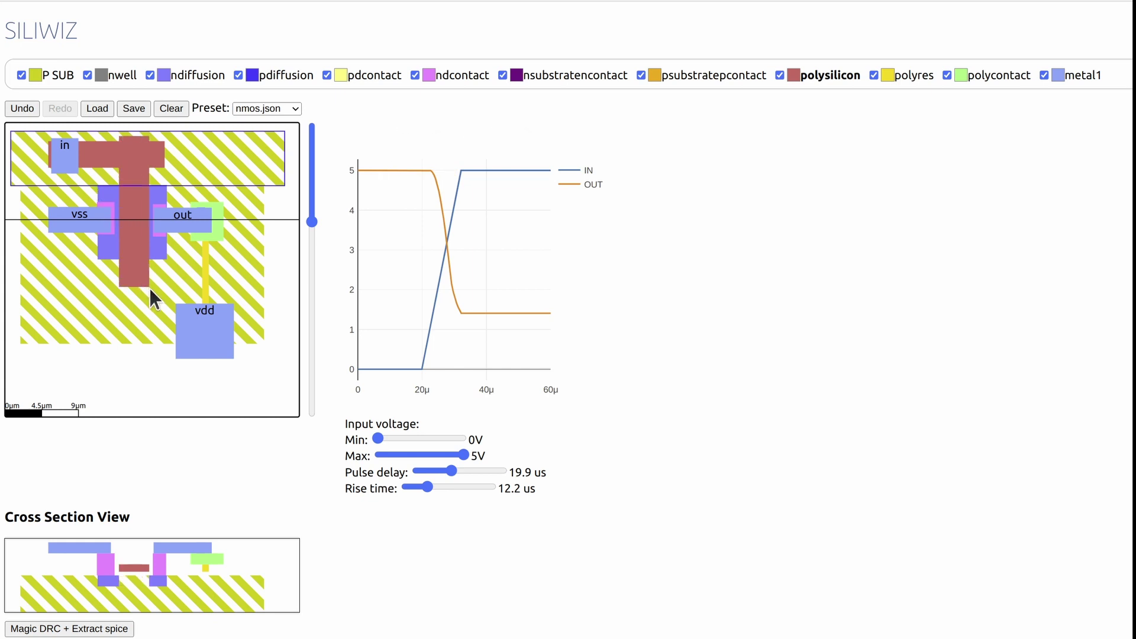
- Delete the out-to-vdd resistor and lay a thin polyres strip from out down past vdd
{"action": "left_click", "coordinate": [900, 77]}
{"action": "left_click", "coordinate": [204, 285]}
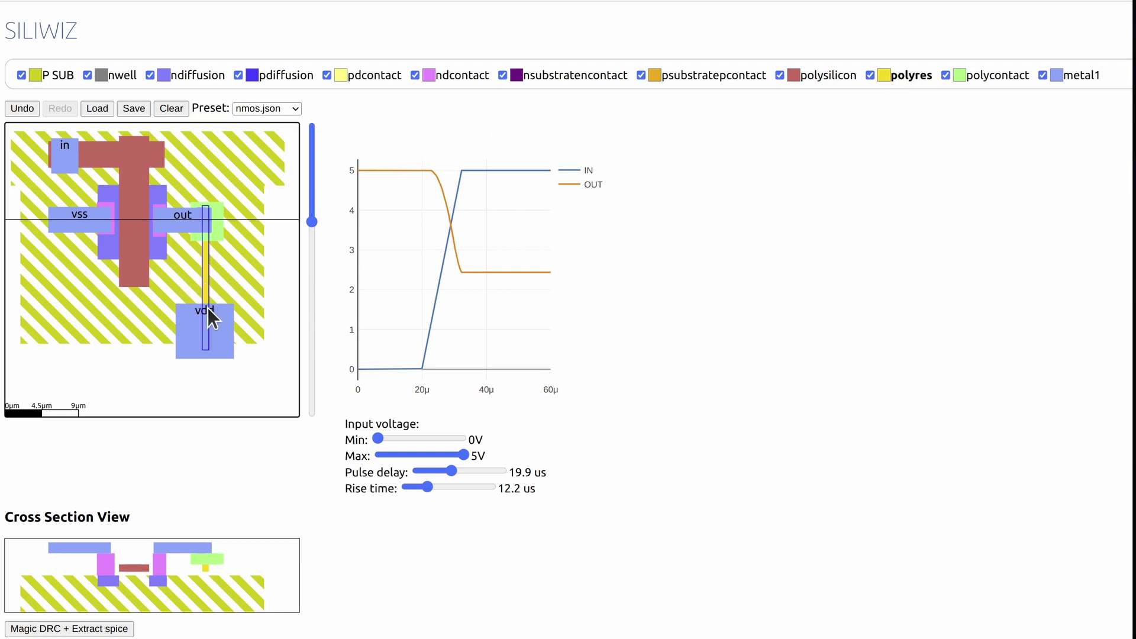
{"action": "key", "text": "Delete"}
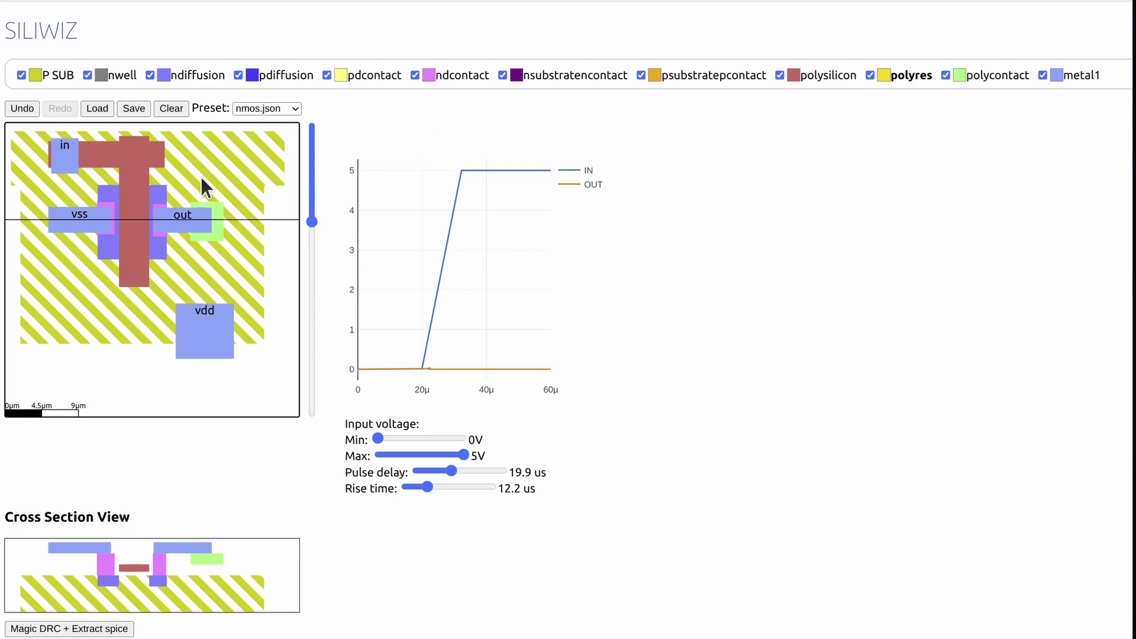
{"action": "left_click_drag", "start_coordinate": [201, 177], "coordinate": [202, 375]}
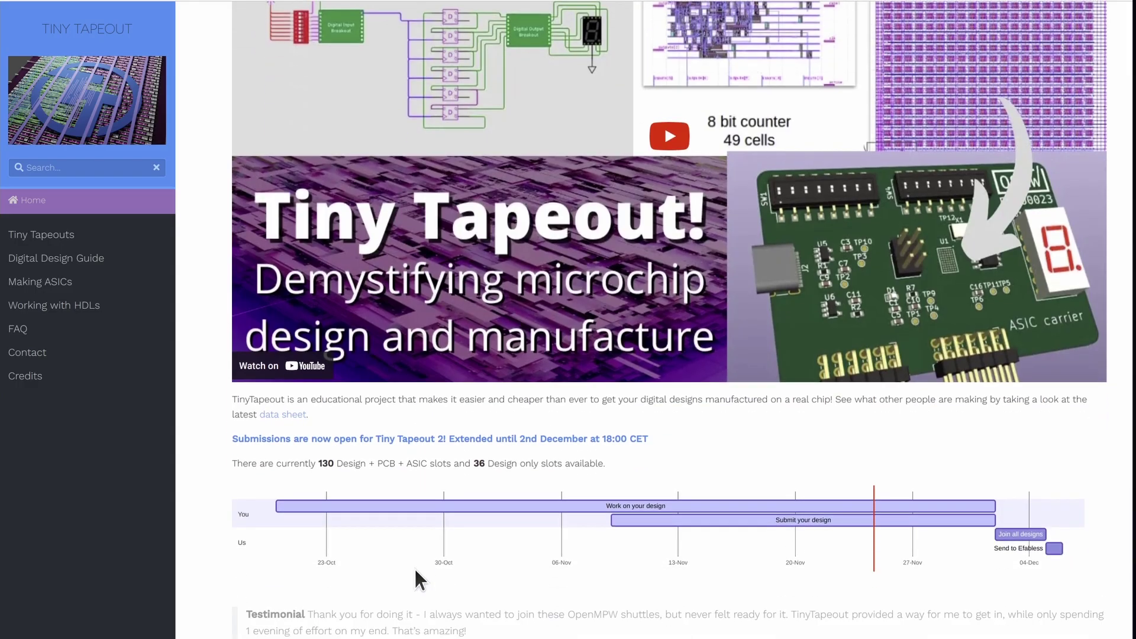
- Open the Holidays puzzle from the Digital Design Guide in the sidebar
{"action": "scroll", "coordinate": [414, 567], "scroll_direction": "down", "scroll_amount": 4}
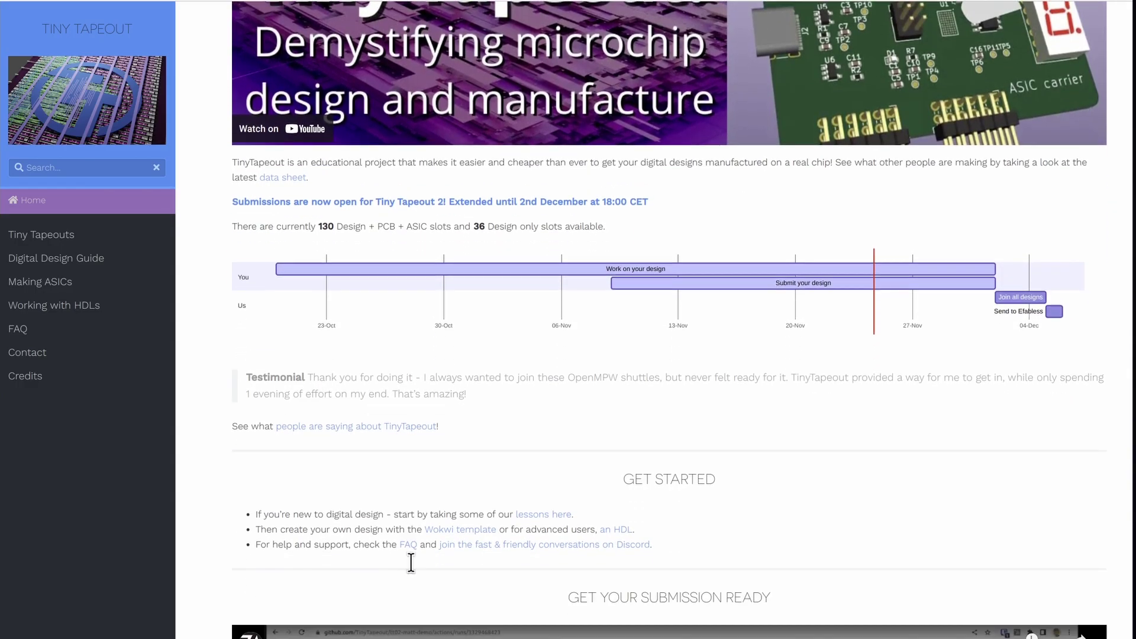
{"action": "scroll", "coordinate": [411, 563], "scroll_direction": "down", "scroll_amount": 1}
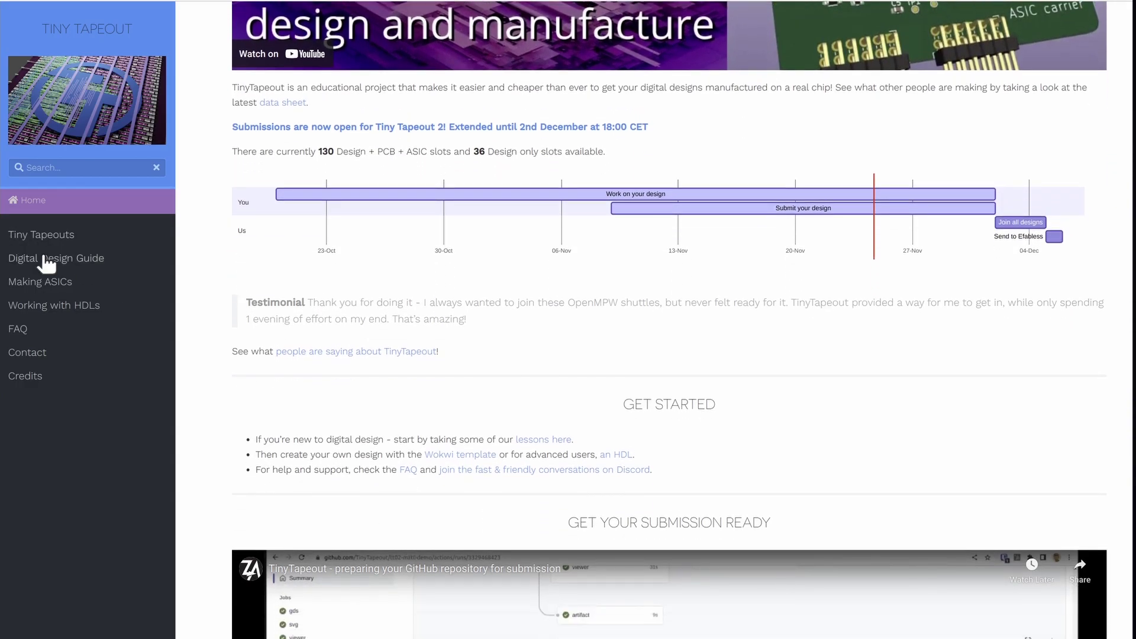
{"action": "left_click", "coordinate": [45, 260]}
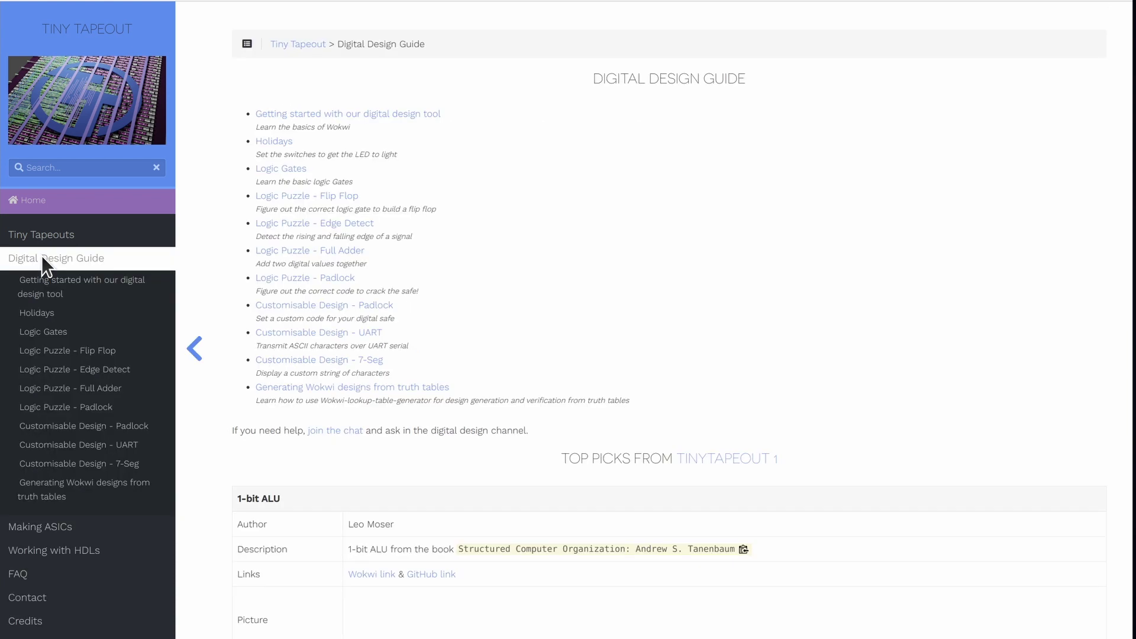
{"action": "left_click", "coordinate": [278, 142]}
- Scroll down to the Wokwi embed and open the 3-D view of the chip layout
{"action": "scroll", "coordinate": [492, 349], "scroll_direction": "down", "scroll_amount": 4}
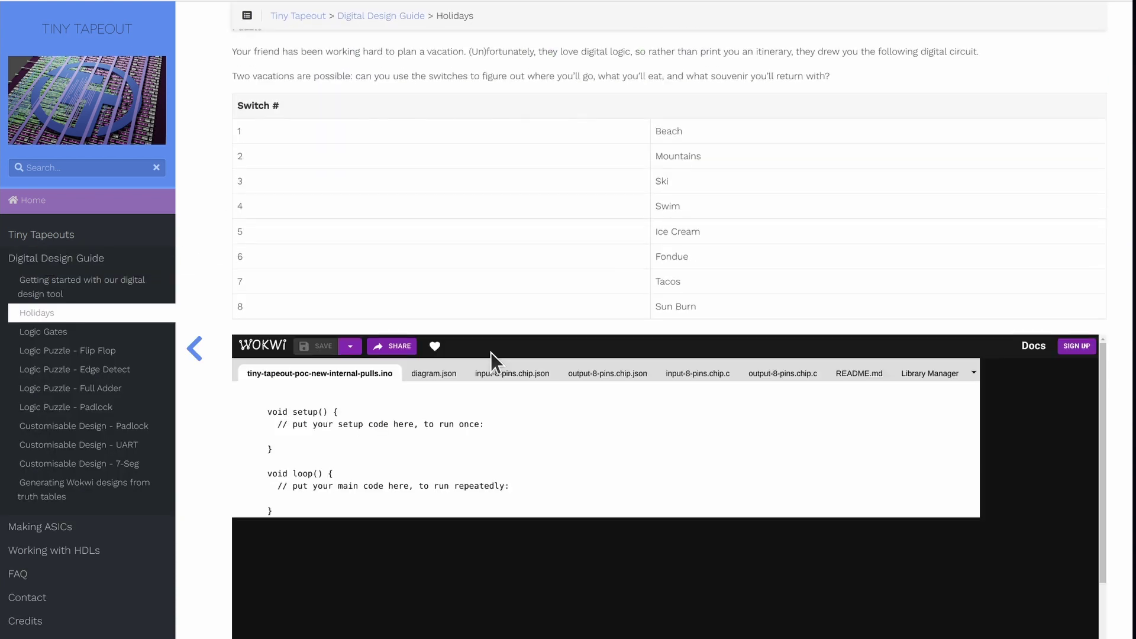
{"action": "scroll", "coordinate": [493, 355], "scroll_direction": "down", "scroll_amount": 3}
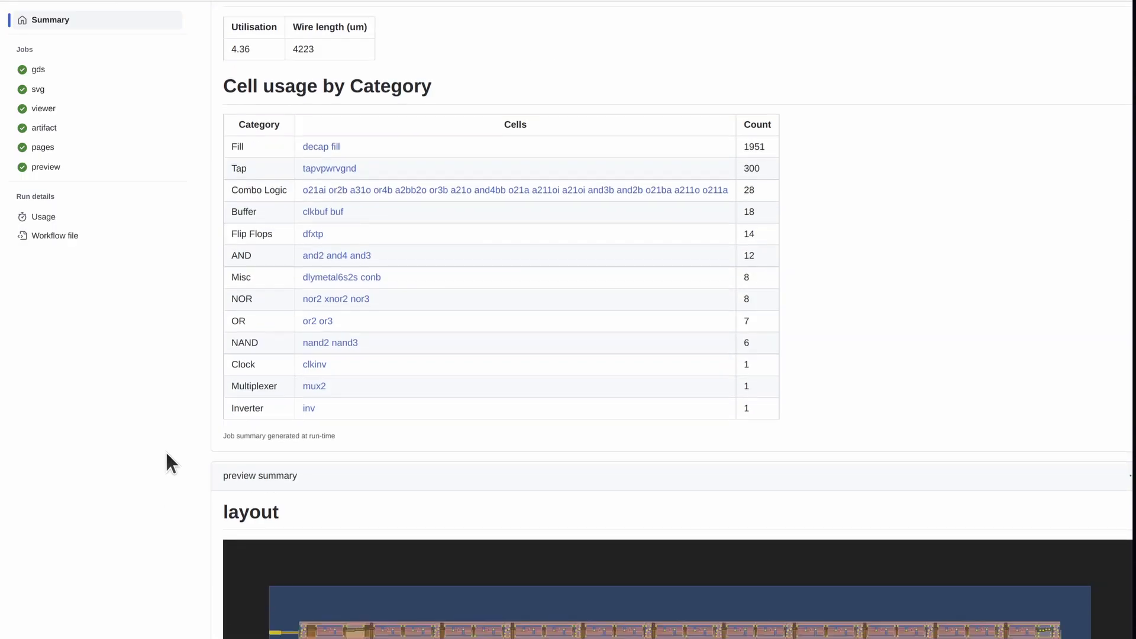
{"action": "scroll", "coordinate": [164, 450], "scroll_direction": "down", "scroll_amount": 8}
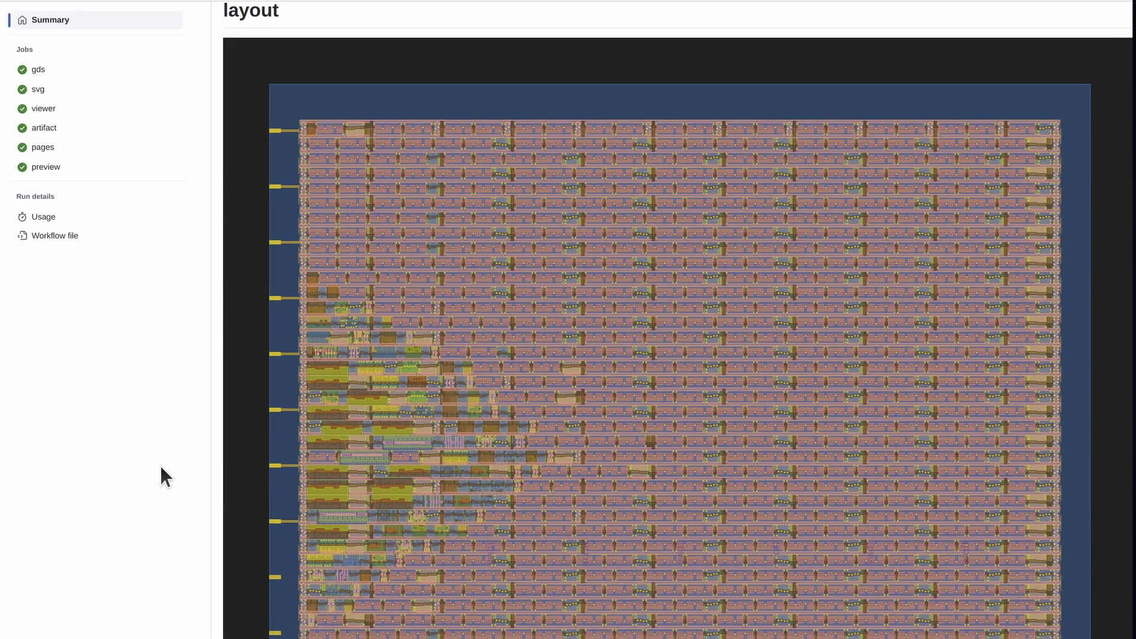
{"action": "scroll", "coordinate": [163, 477], "scroll_direction": "down", "scroll_amount": 6}
{"action": "left_click", "coordinate": [228, 612]}
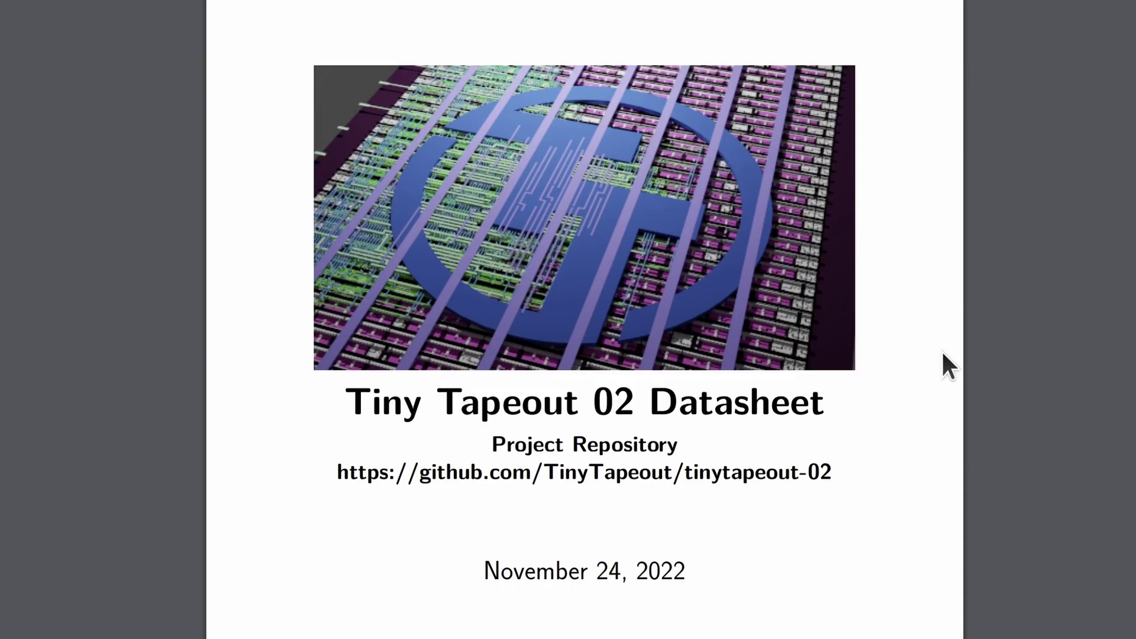
- Scroll through the project list in the Tiny Tapeout 02 Datasheet's Contents pages
{"action": "scroll", "coordinate": [945, 379], "scroll_direction": "down", "scroll_amount": 5}
{"action": "scroll", "coordinate": [951, 415], "scroll_direction": "down", "scroll_amount": 8}
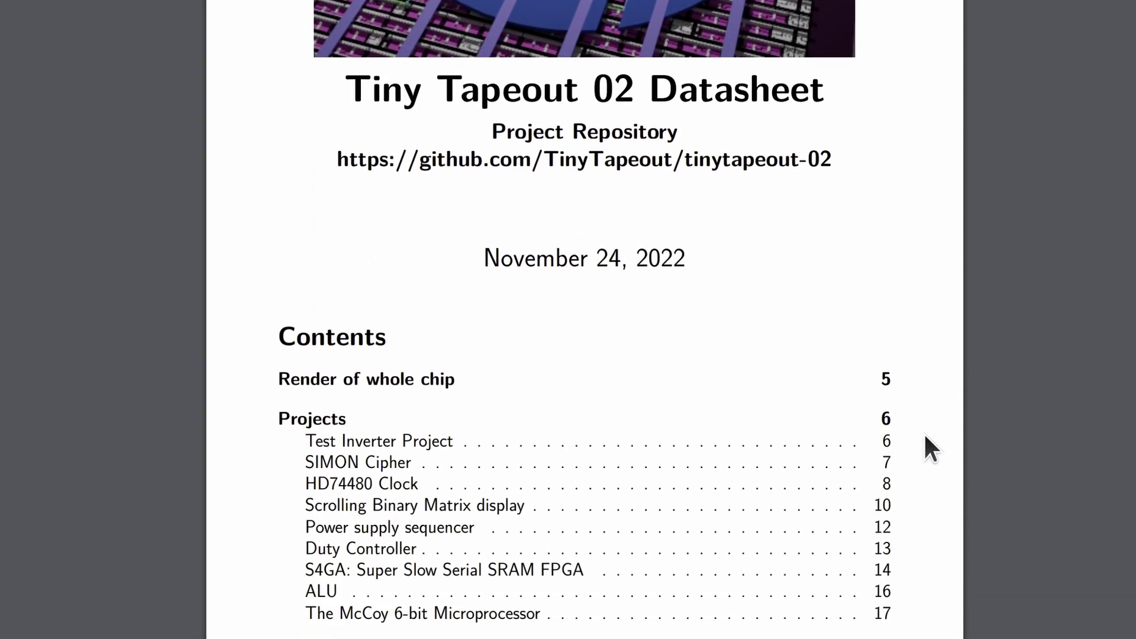
{"action": "scroll", "coordinate": [269, 395], "scroll_direction": "down", "scroll_amount": 6}
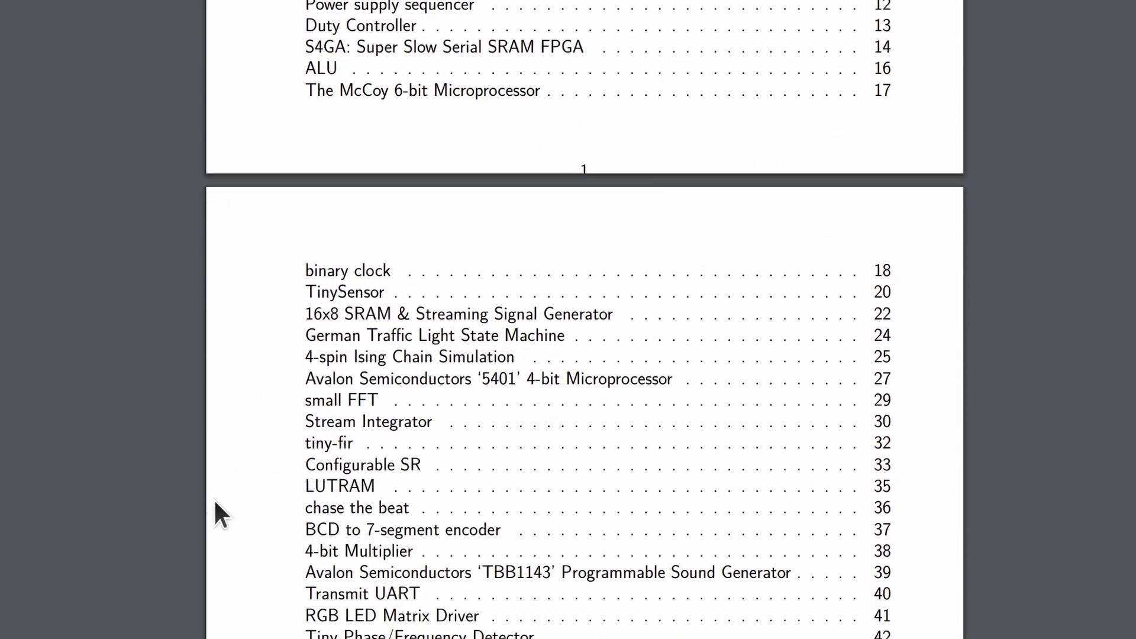
{"action": "scroll", "coordinate": [258, 487], "scroll_direction": "down", "scroll_amount": 8}
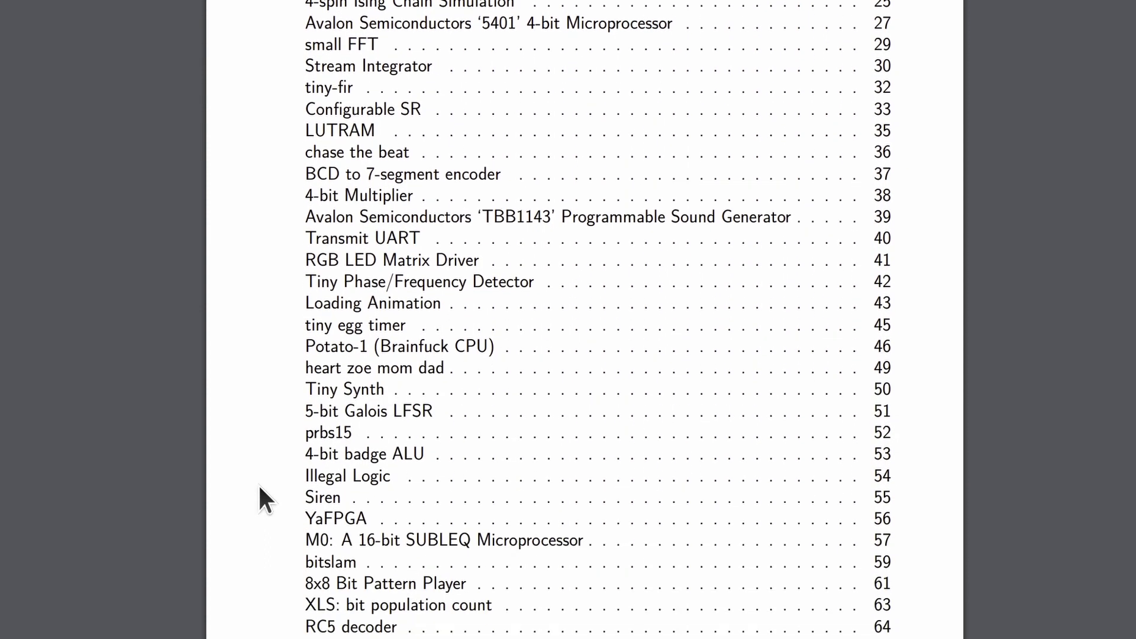
{"action": "scroll", "coordinate": [273, 463], "scroll_direction": "down", "scroll_amount": 6}
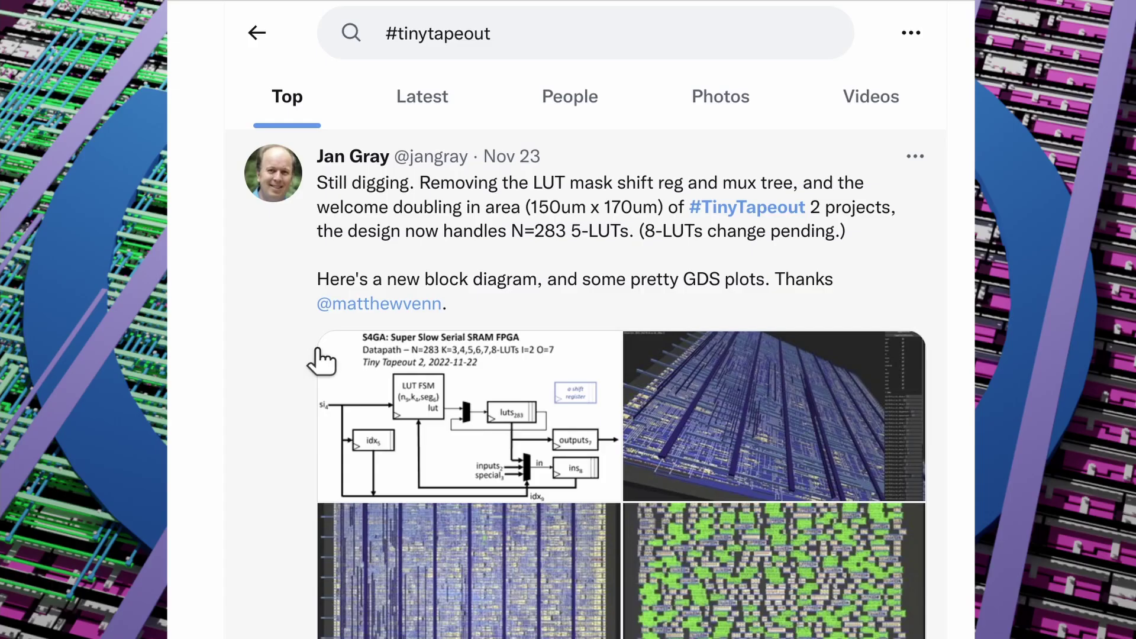
- Scroll down the Top tab of the #tinytapeout search results
{"action": "scroll", "coordinate": [274, 507], "scroll_direction": "down", "scroll_amount": 10}
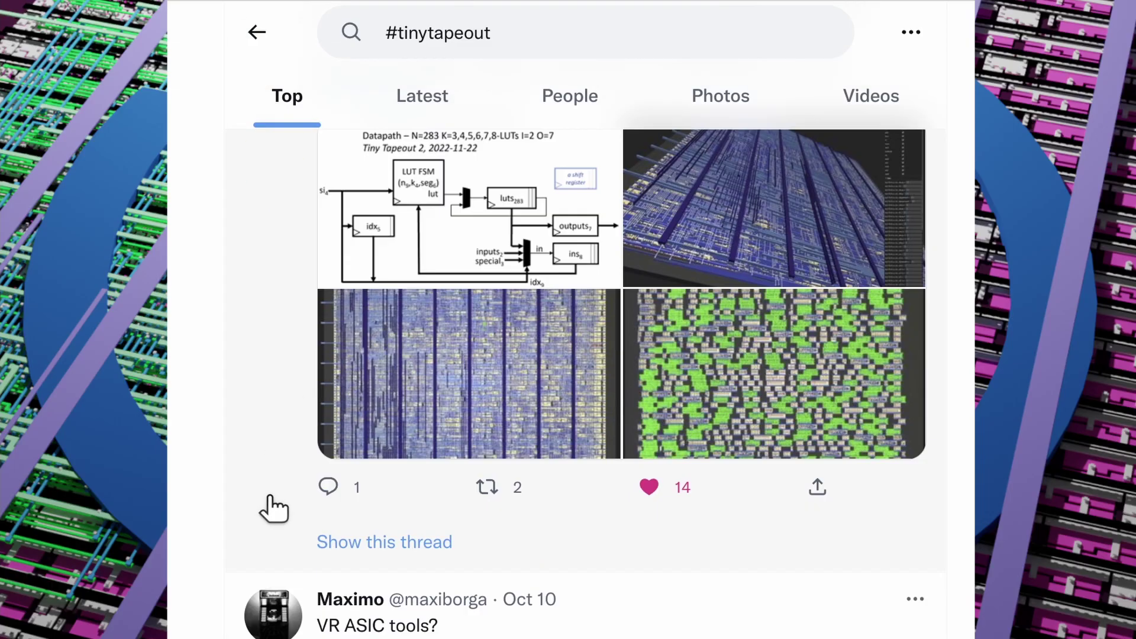
{"action": "scroll", "coordinate": [273, 520], "scroll_direction": "down", "scroll_amount": 16}
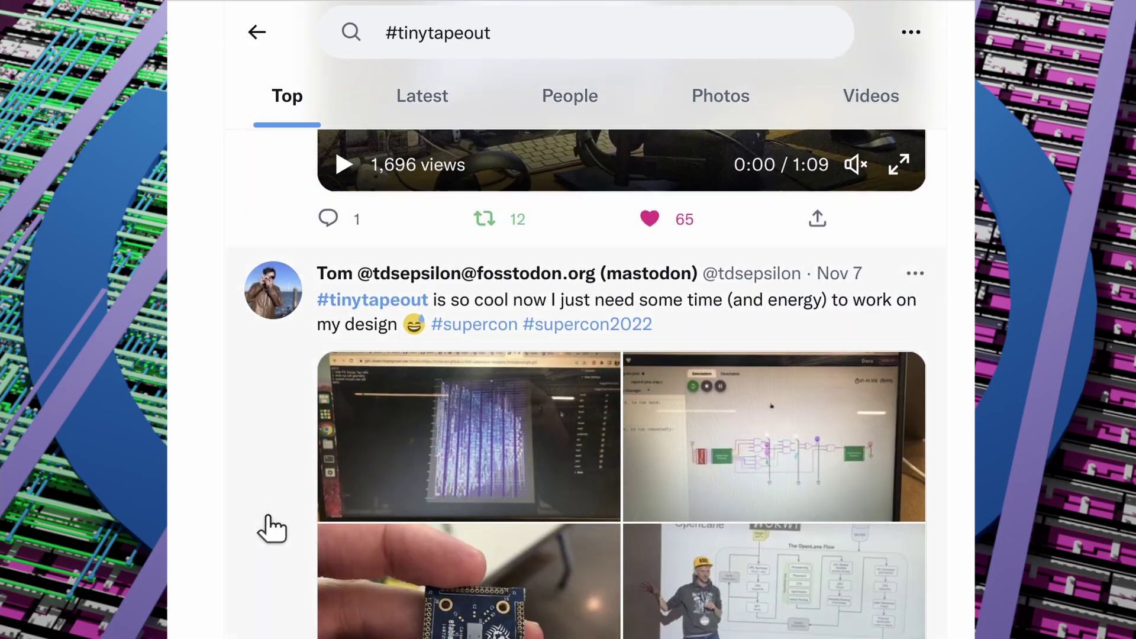
{"action": "scroll", "coordinate": [271, 531], "scroll_direction": "down", "scroll_amount": 11}
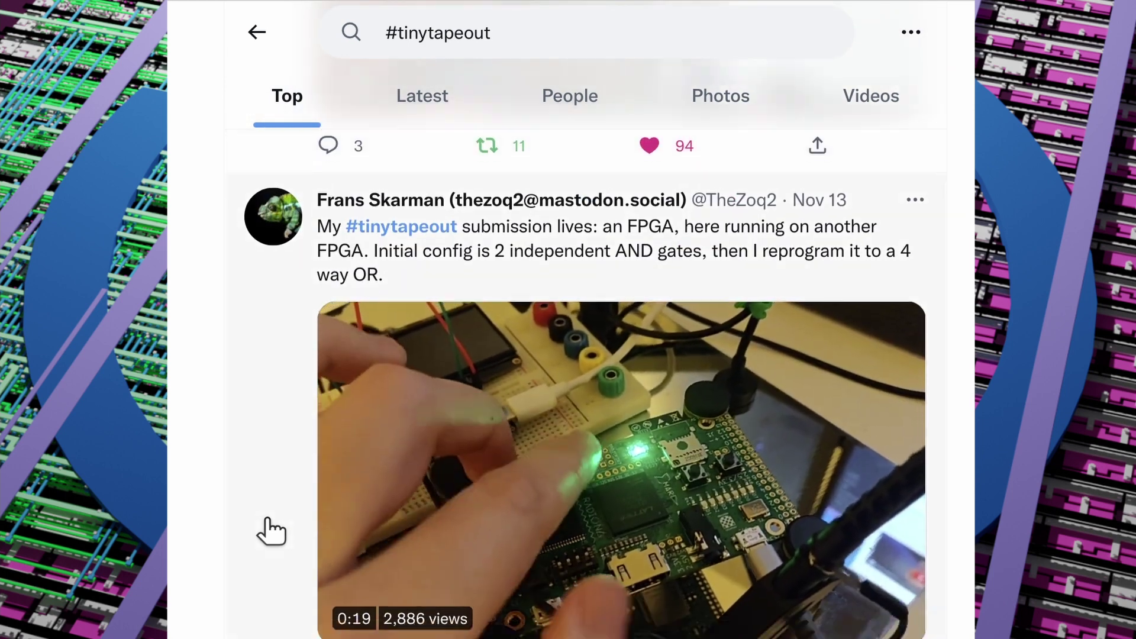
{"action": "scroll", "coordinate": [271, 532], "scroll_direction": "down", "scroll_amount": 10}
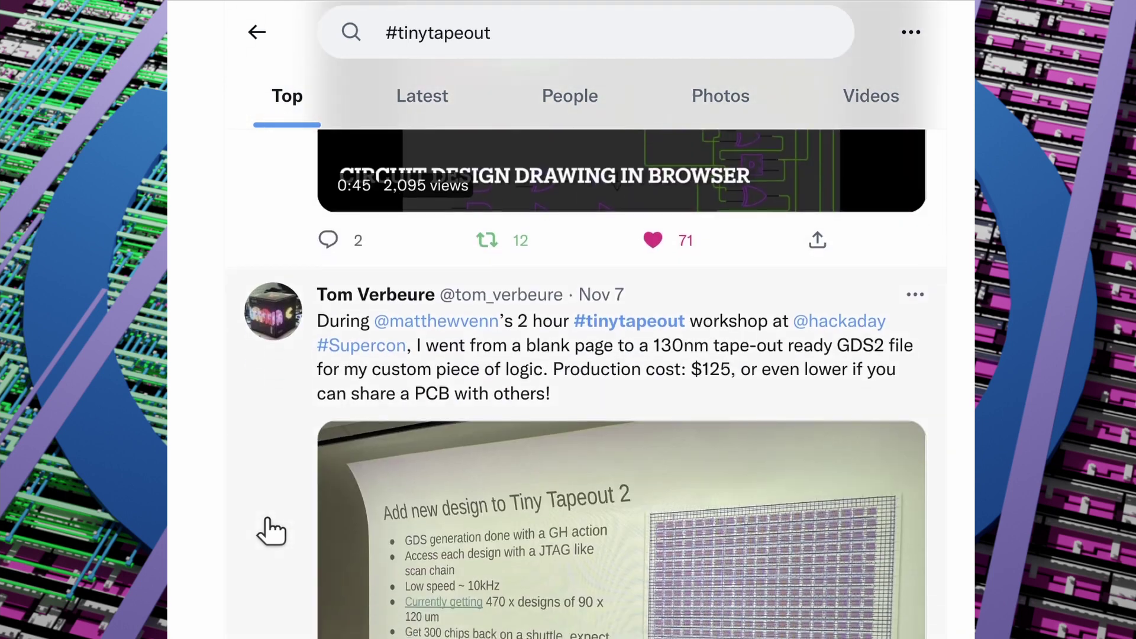